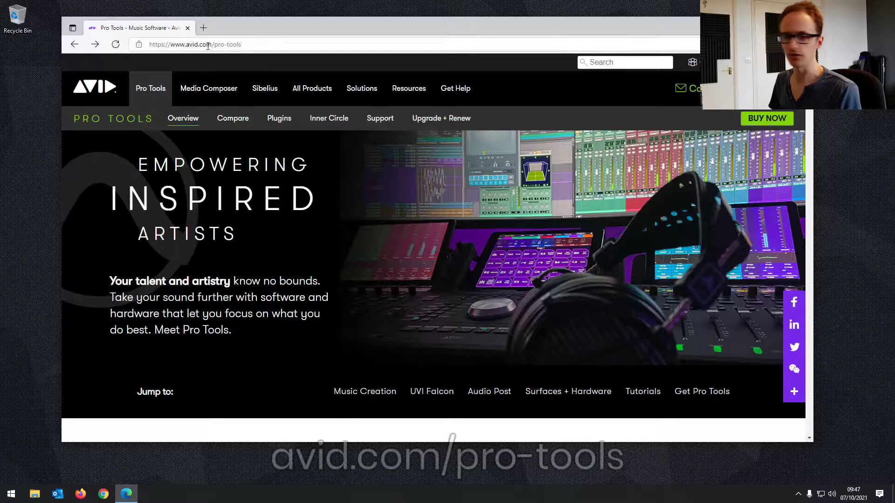
Select the page address and maximize the browser on Avid's Pro Tools page
click(236, 43)
click(240, 43)
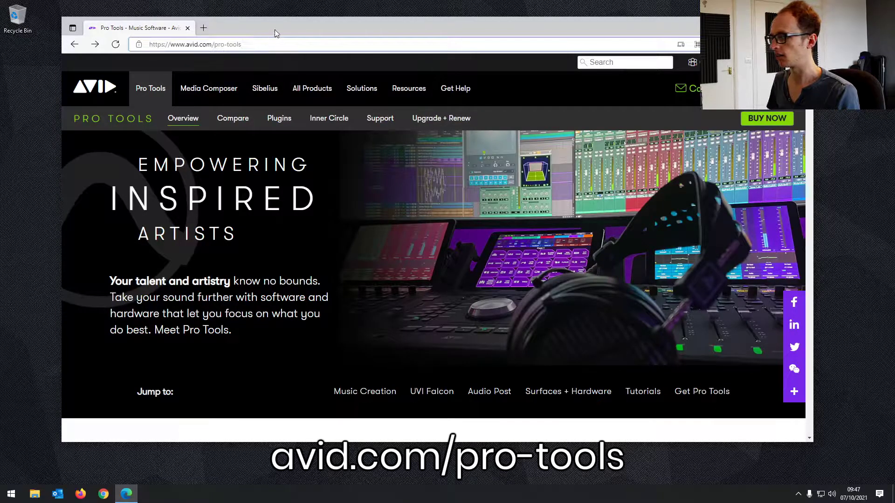
double_click(275, 29)
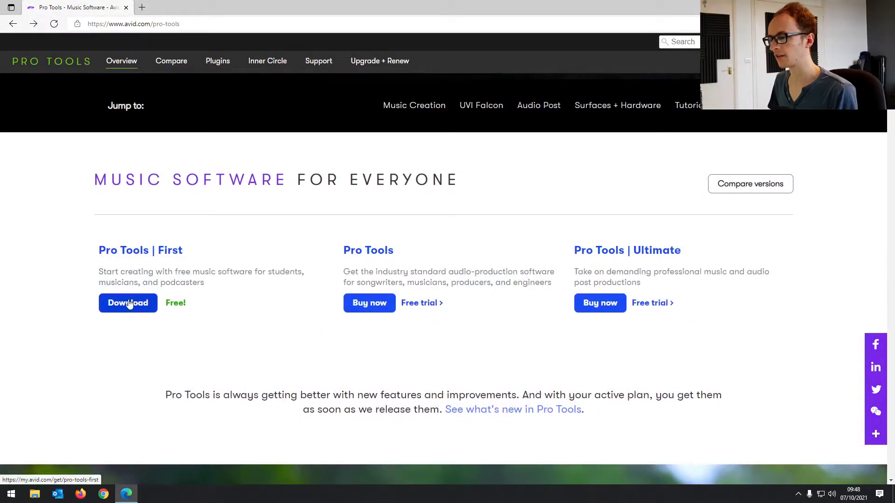
Start the free Pro Tools | First download and choose to create a new Avid account
click(129, 304)
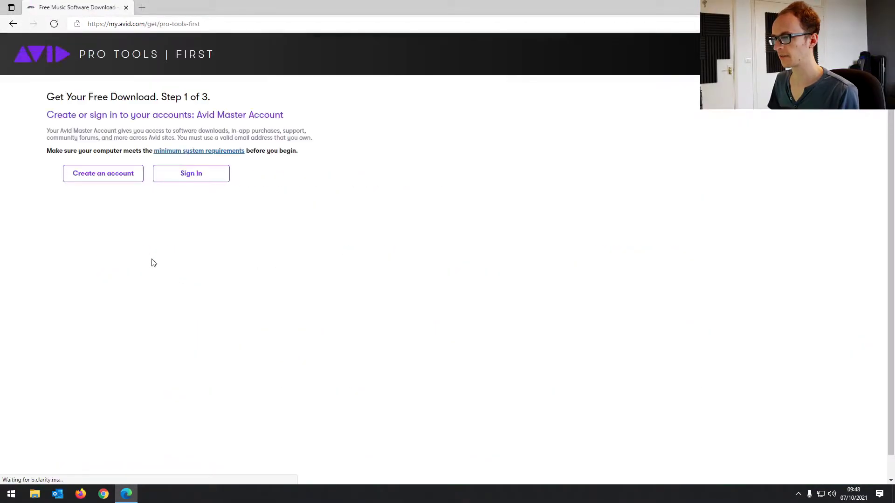
click(134, 180)
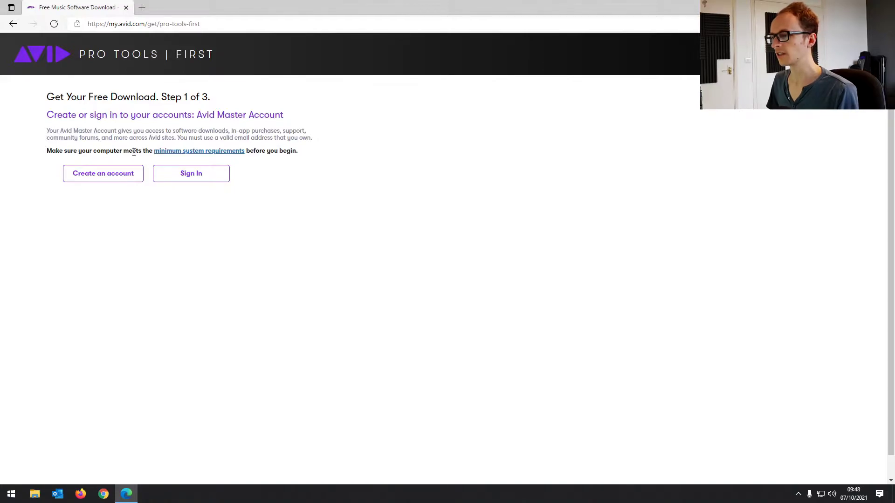
Read the System Requirements article, including the Intel PC with Windows and i5 processor requirements
click(192, 152)
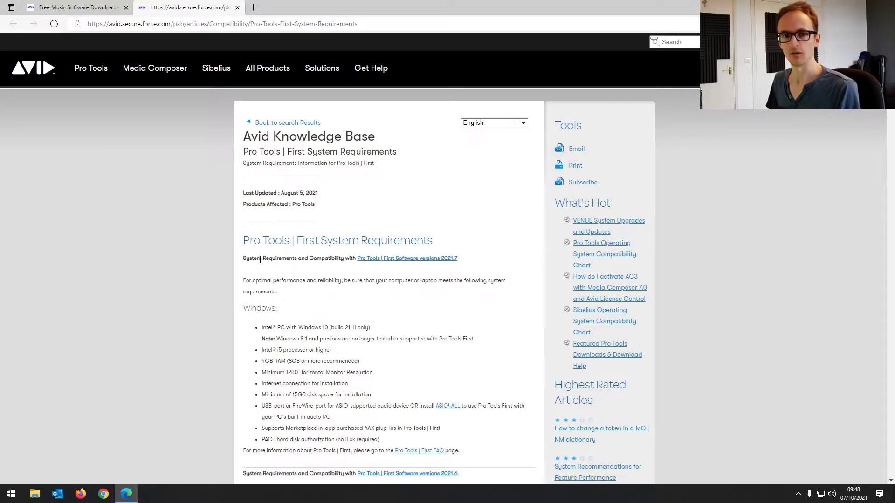
scroll(256, 257, down, 1)
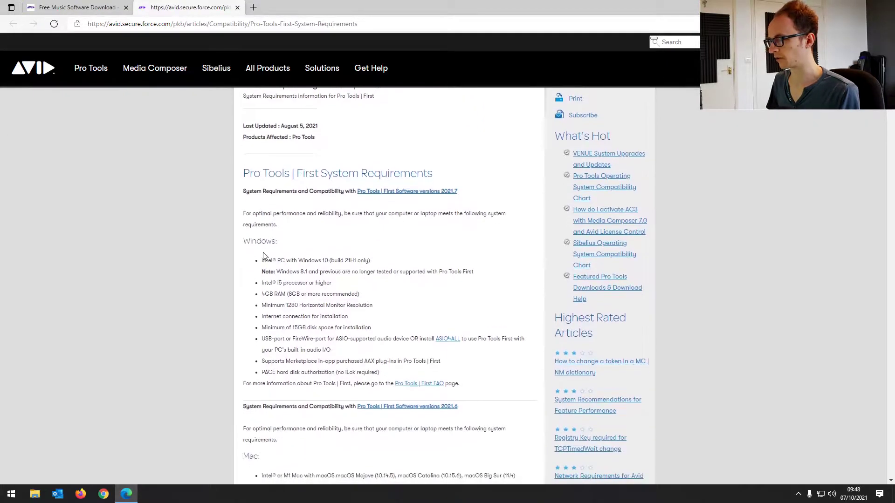
double_click(269, 260)
drag(291, 259, 319, 260)
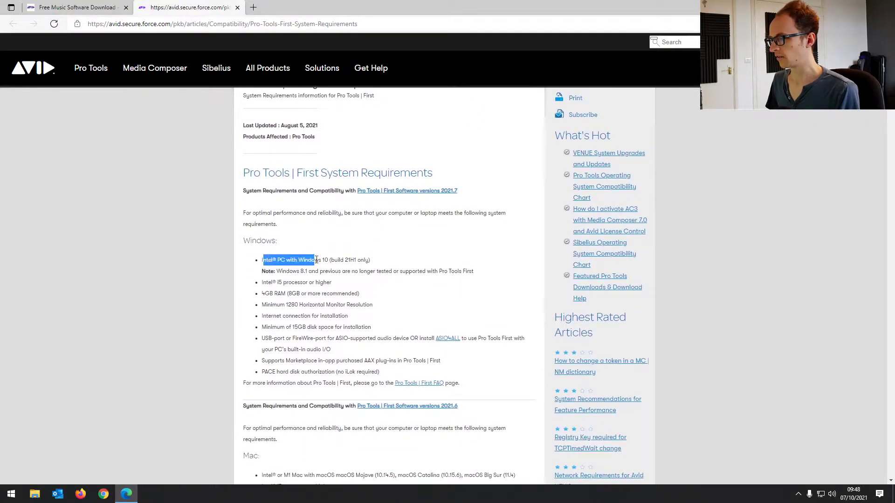
click(320, 260)
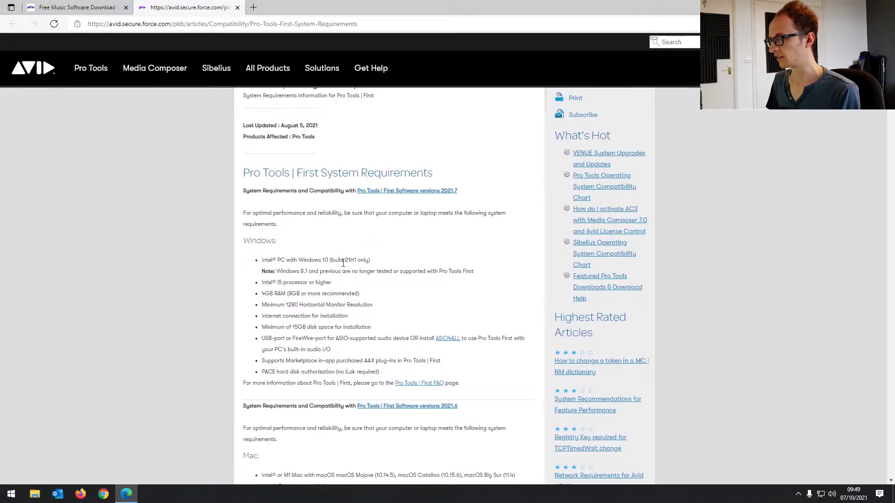
click(285, 283)
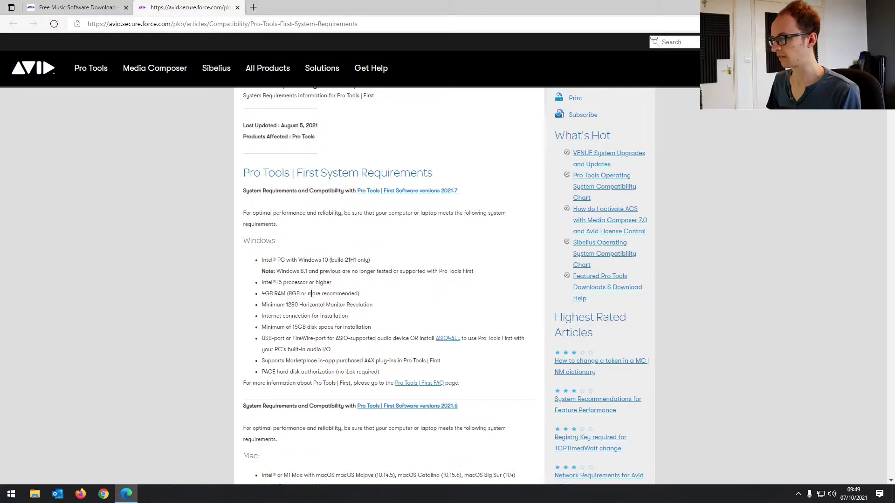
scroll(300, 319, down, 1)
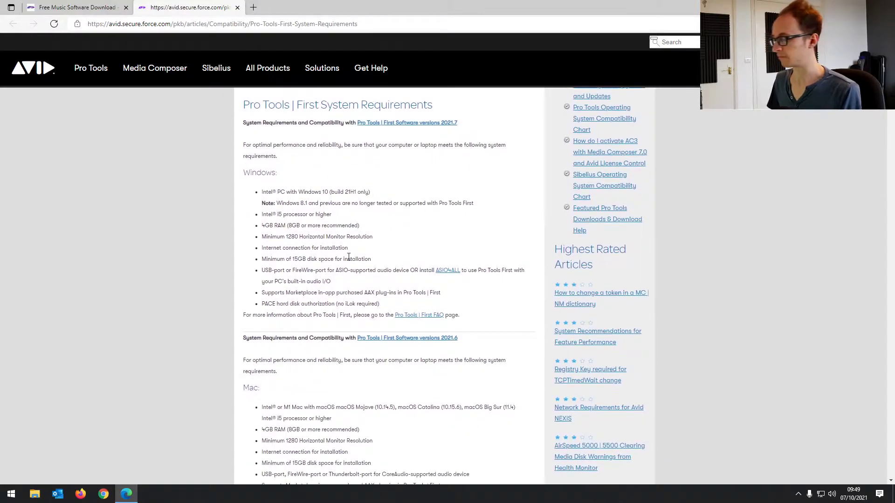
scroll(338, 281, down, 2)
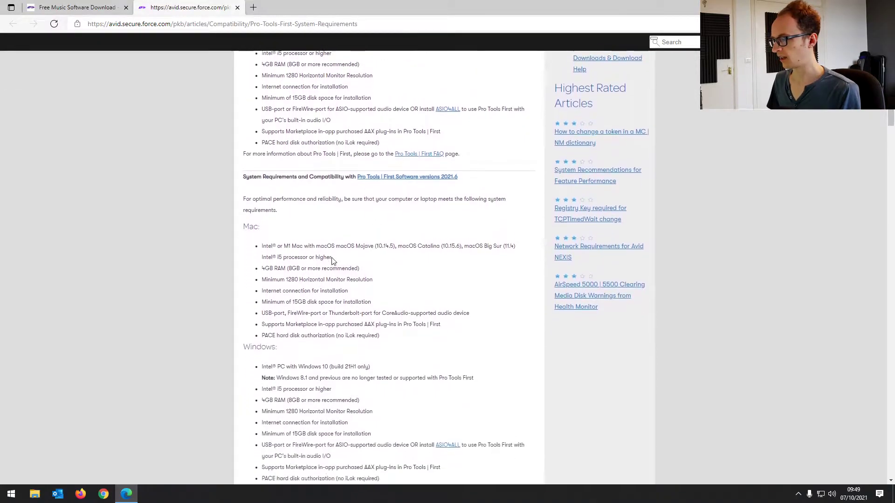
scroll(369, 294, down, 1)
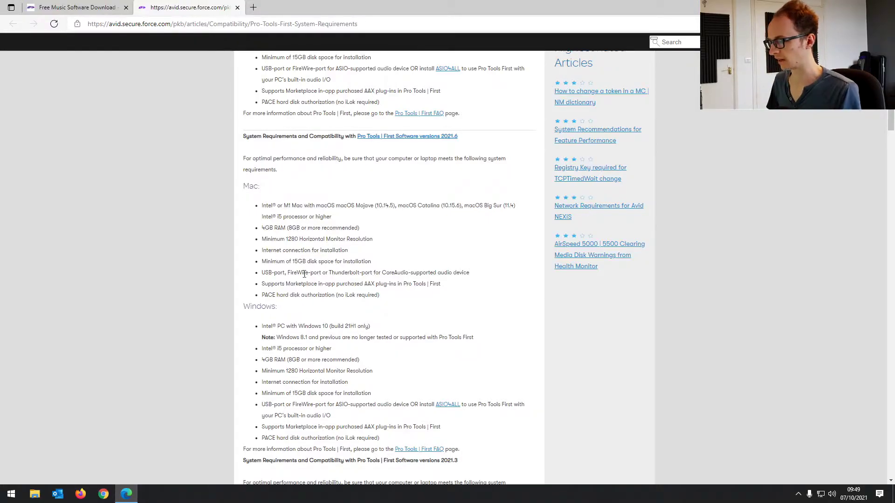
scroll(295, 225, up, 8)
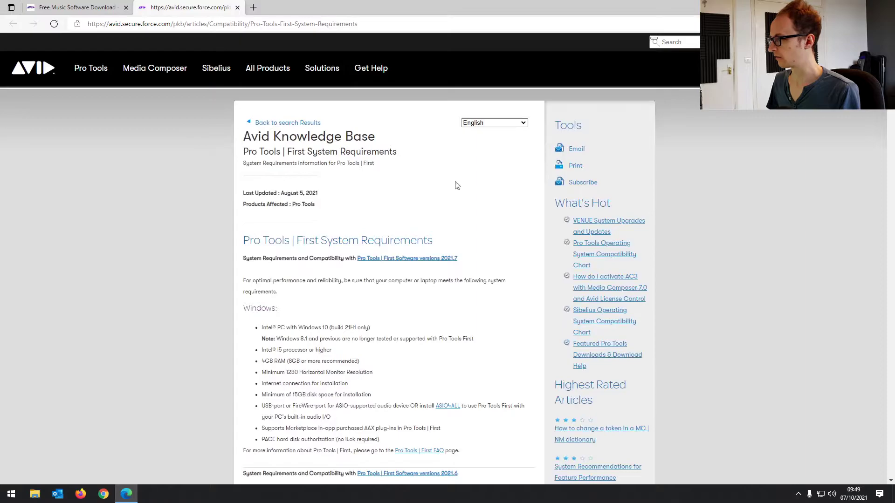
Return to the Free Music Software Download page and submit the new Avid account details
click(77, 3)
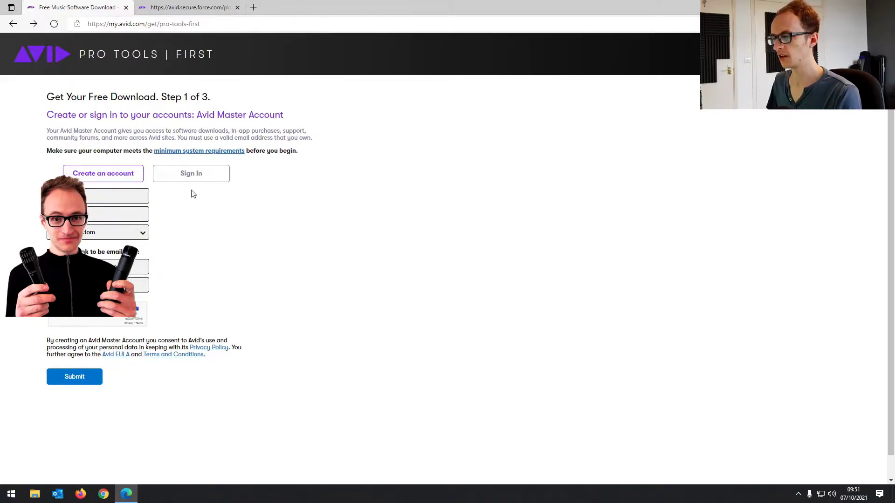
click(90, 379)
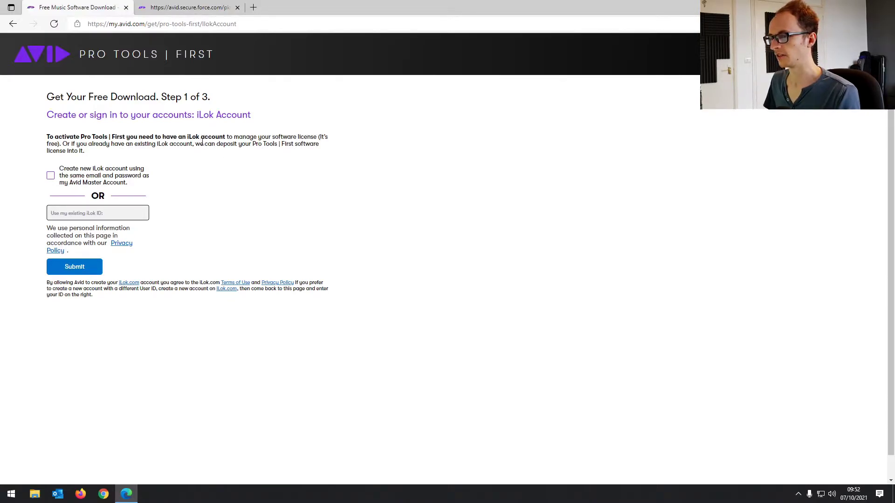
Create a new iLok account, answer Pro Tools and Educational, and e-mail the download links
click(51, 176)
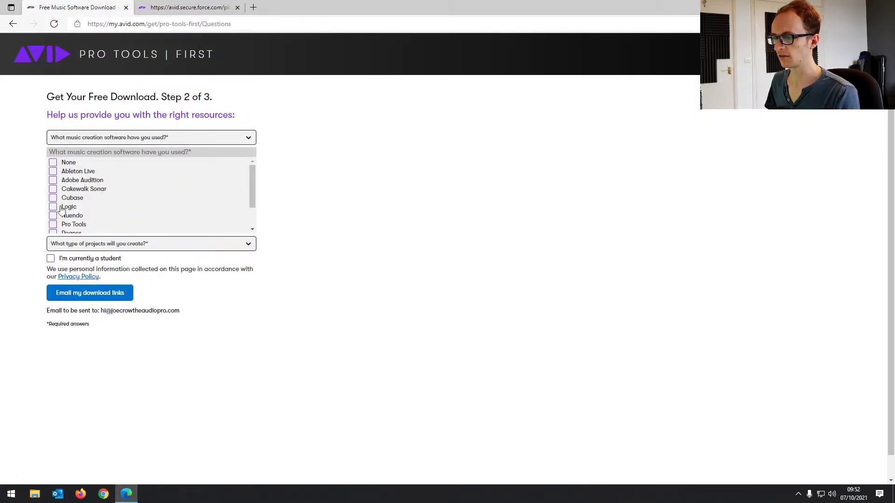
click(83, 224)
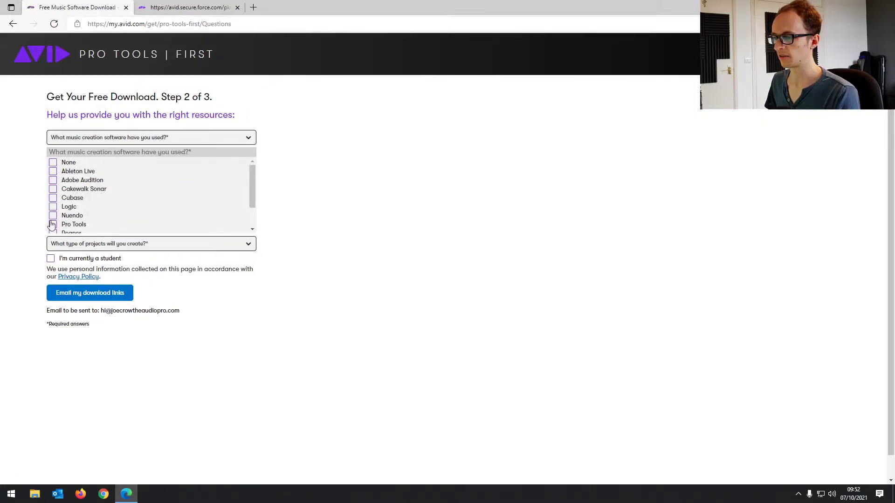
click(169, 245)
click(53, 278)
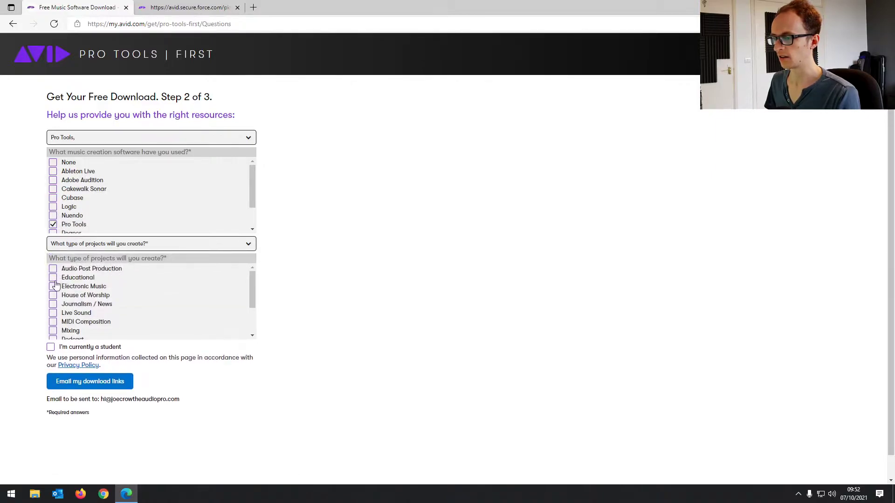
click(45, 296)
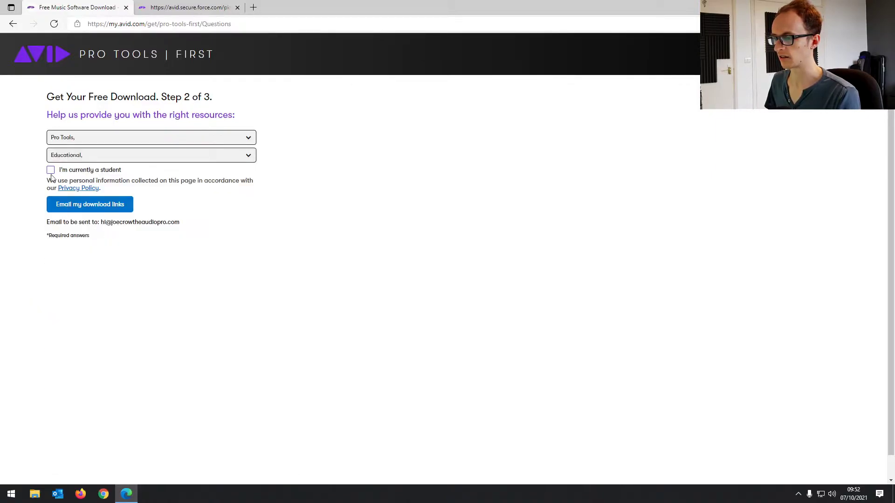
drag(98, 222, 202, 227)
click(93, 205)
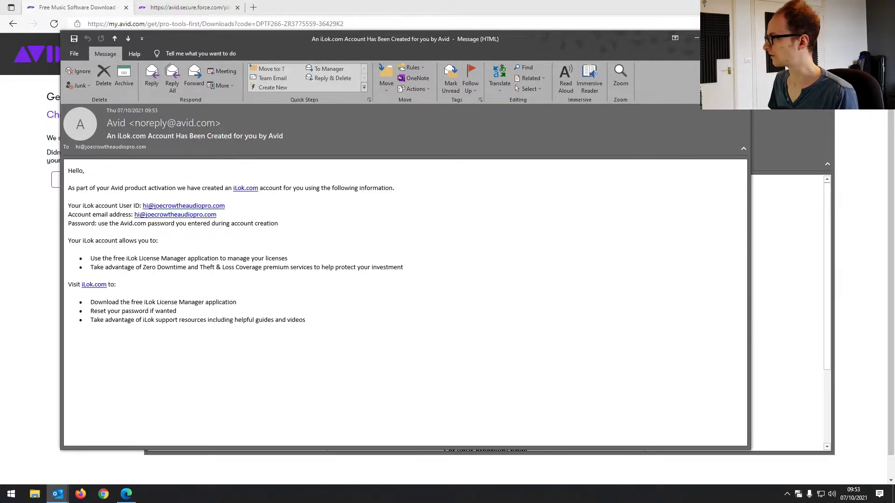
Open the Pro Tools | First e-mail and start the Windows (2.59 GB) download
key(ctrl+period)
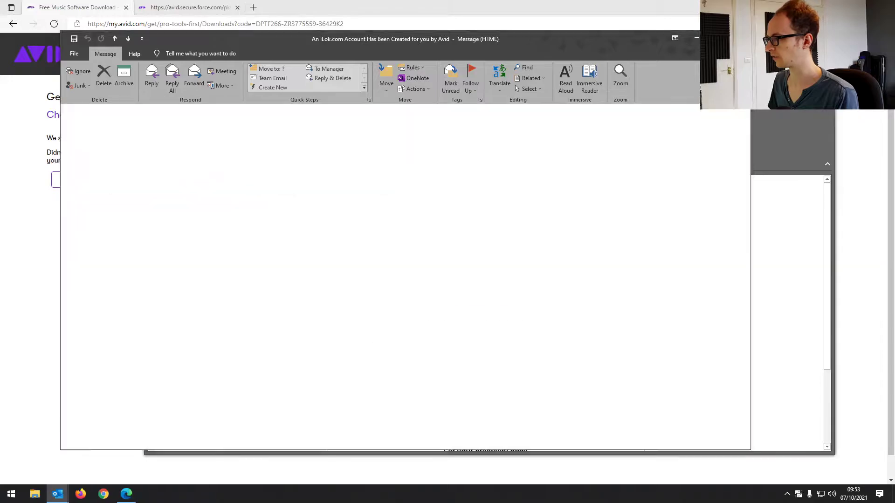
drag(662, 43, 589, 35)
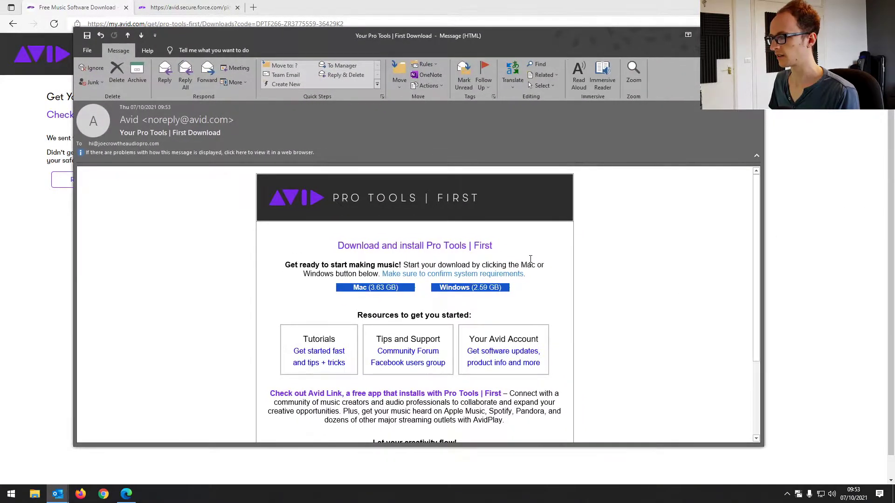
scroll(383, 284, down, 1)
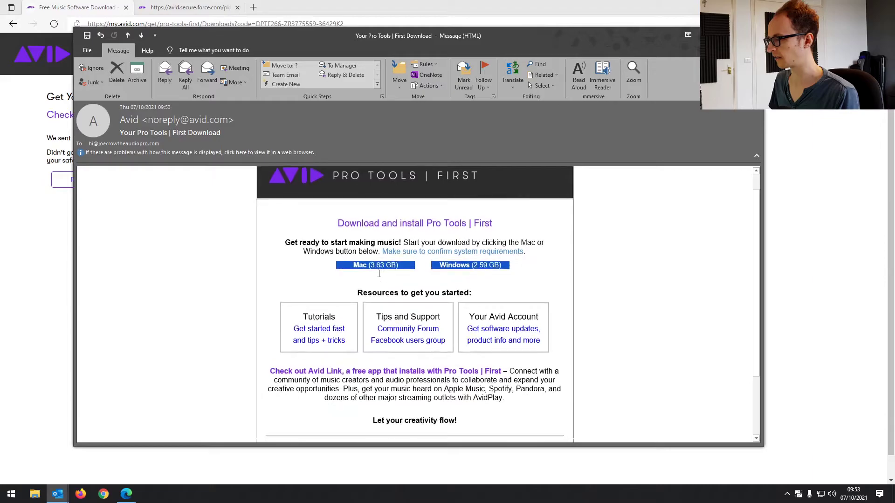
click(469, 269)
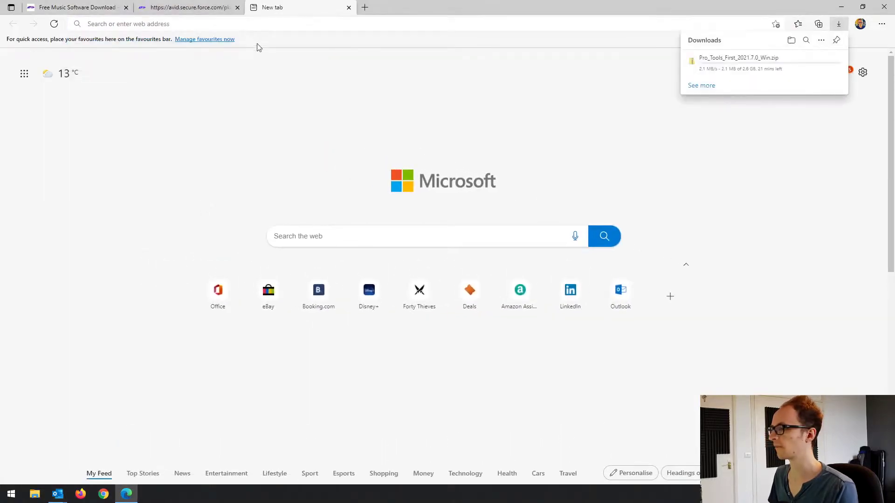
Wait for Pro_Tools_First_2021.7.0_Win.zip to finish downloading to the Desktop
mouse_move(750, 78)
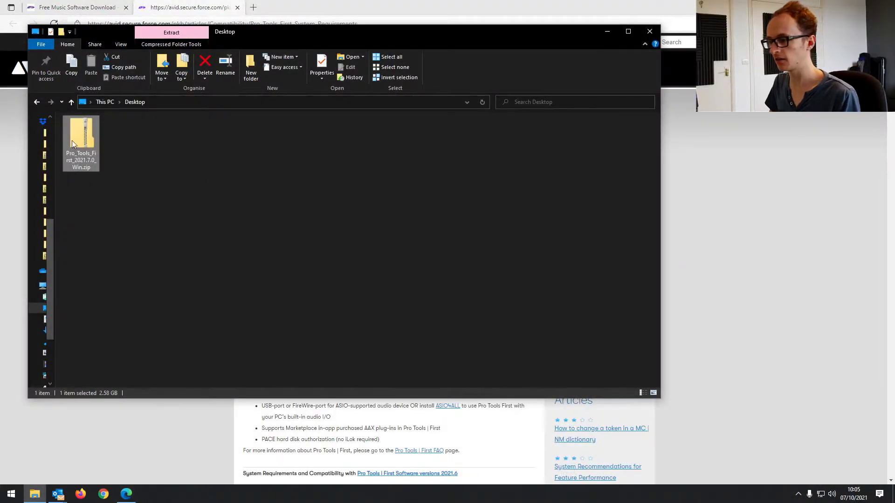
Extract the Pro Tools First zip to the suggested Desktop folder
right_click(73, 141)
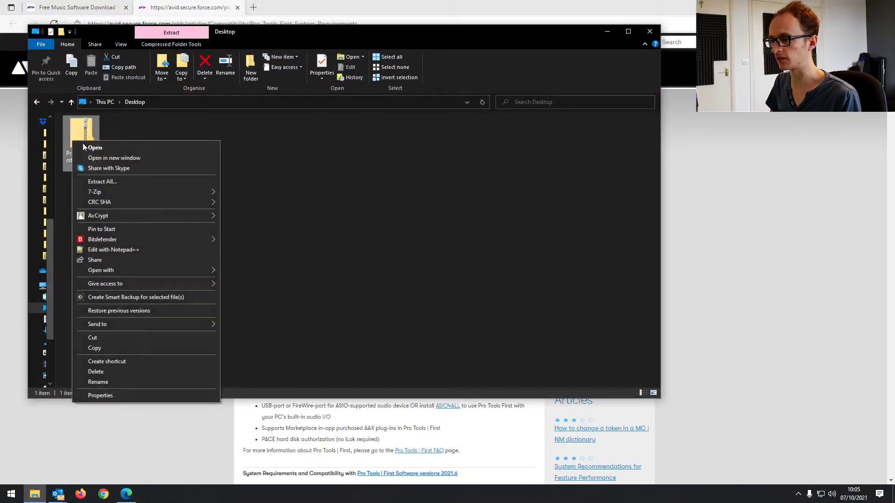
click(115, 182)
click(525, 338)
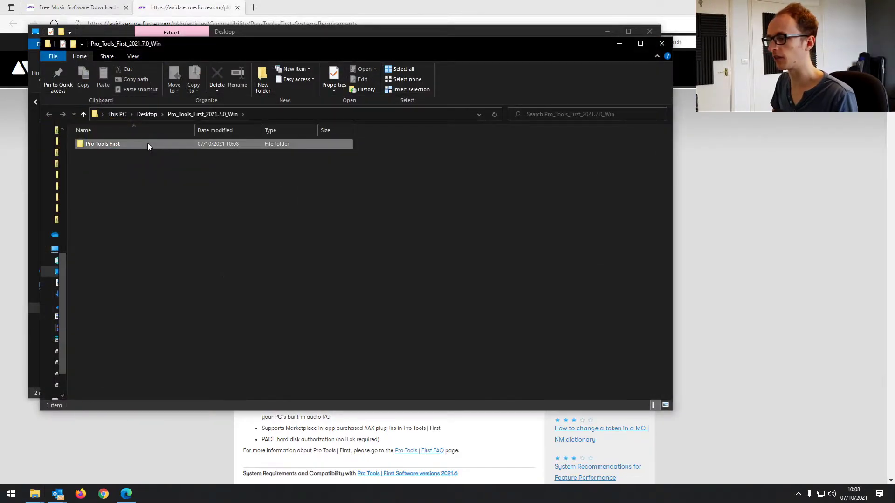
Launch setup.exe from the extracted Pro Tools First folder
double_click(147, 144)
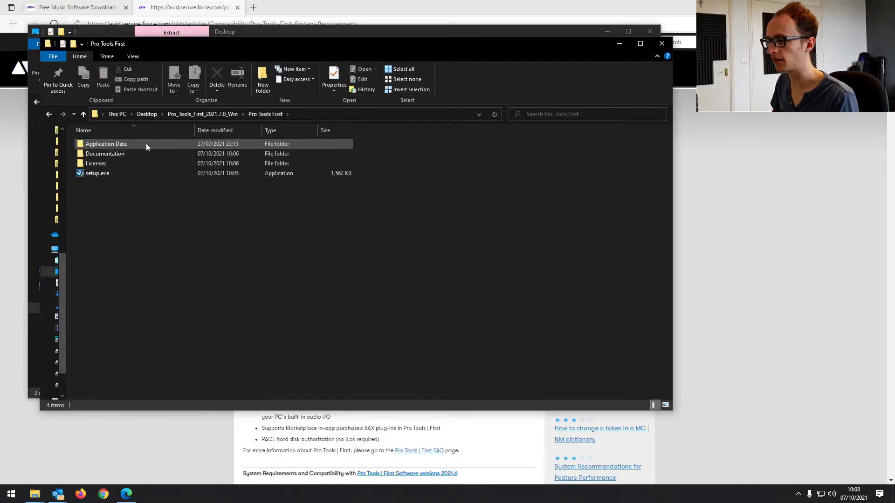
click(134, 173)
double_click(134, 173)
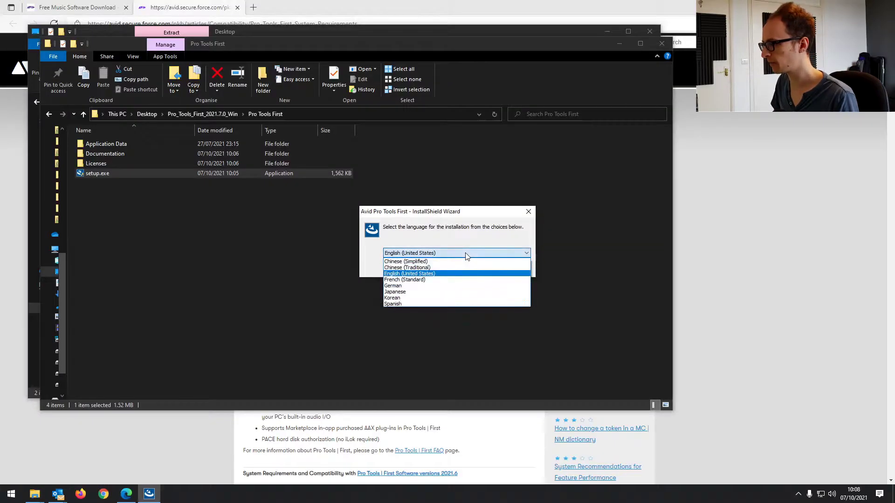
Keep English (United States) and install Pace License Support, Avid Cloud Client and AvidLink
click(467, 273)
click(471, 270)
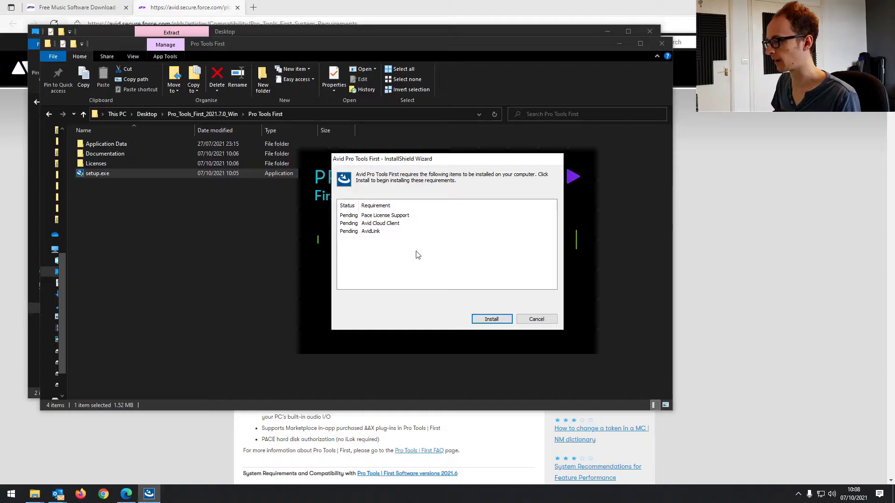
click(503, 319)
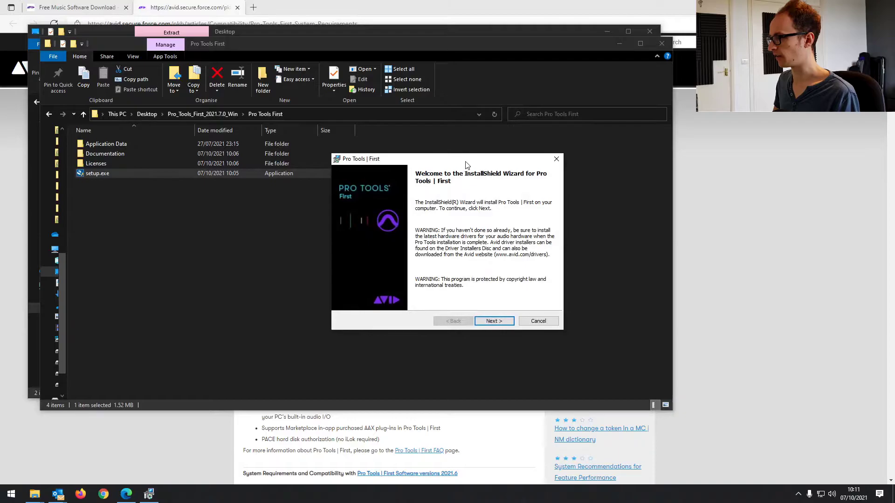
Accept the licence terms and run the Pro Tools | First installation to completion
drag(465, 164, 439, 152)
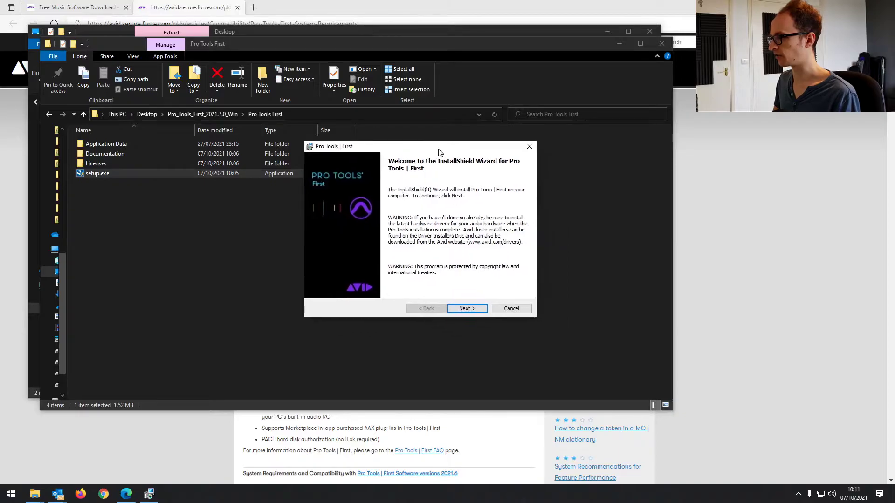
click(467, 309)
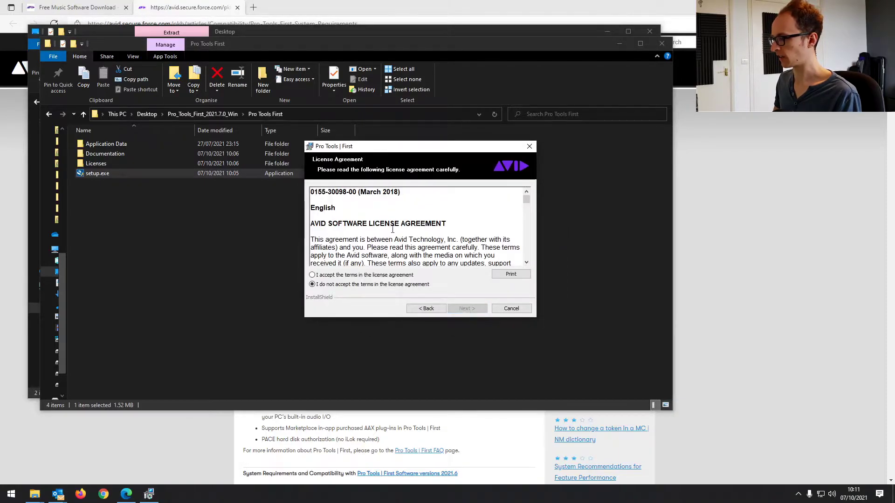
click(359, 276)
click(467, 310)
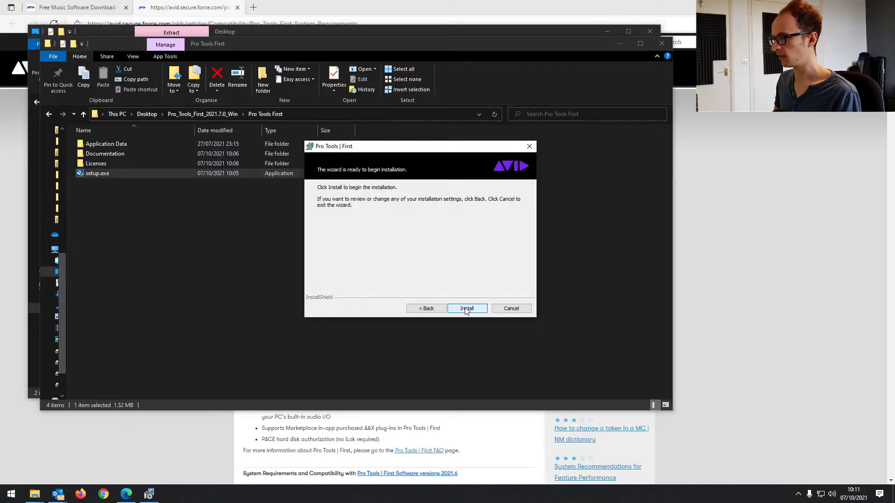
click(459, 310)
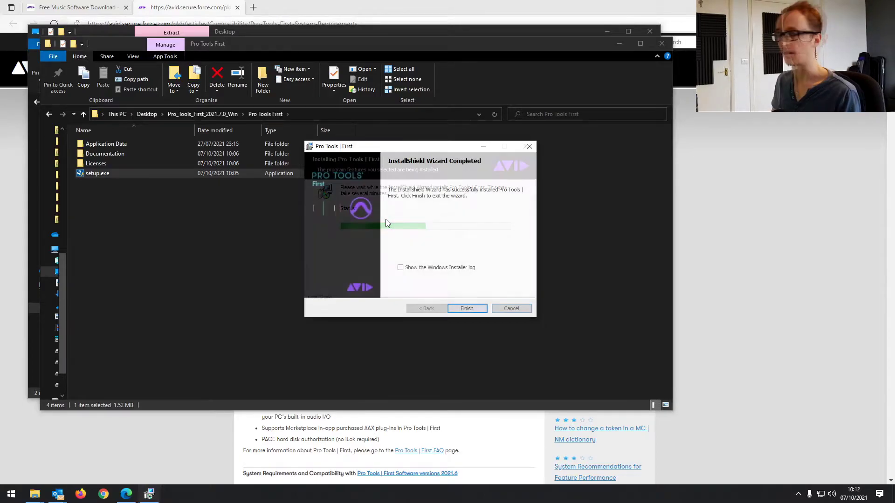
Close the finished installer and launch Pro Tools First from its desktop shortcut
click(475, 309)
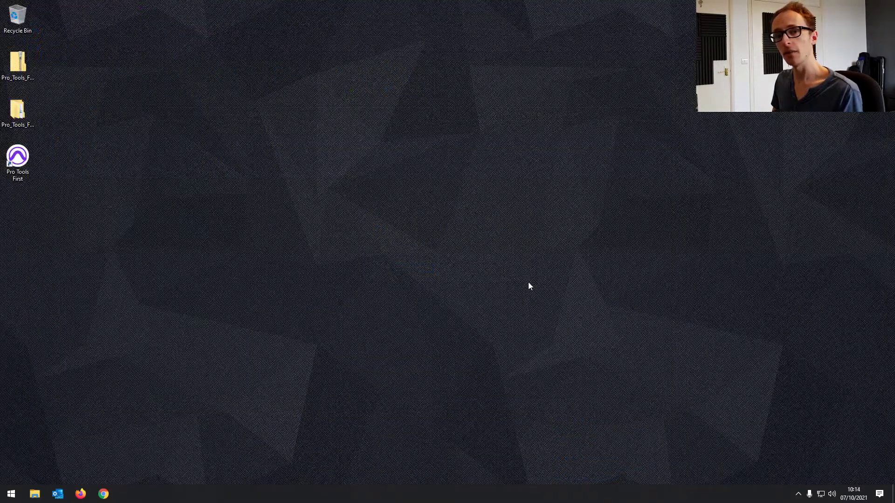
click(18, 175)
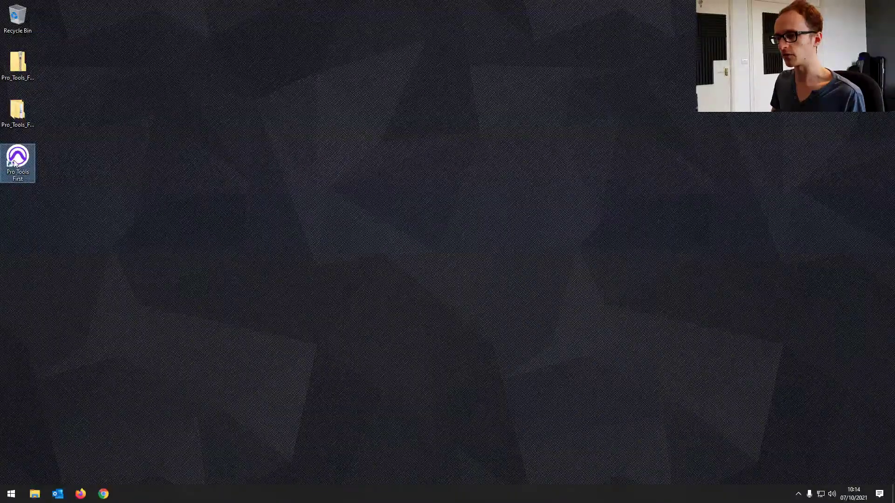
double_click(17, 159)
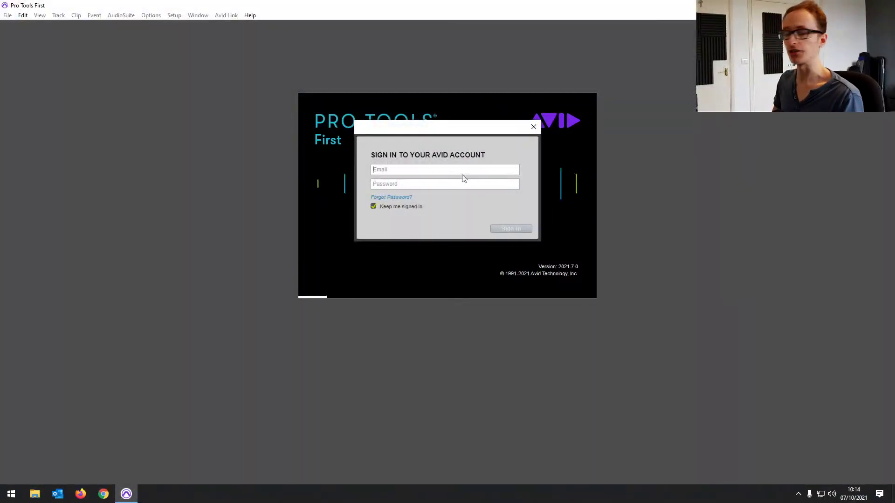
Enter the Avid account email address in the sign-in prompt's Email field
click(490, 168)
text(hello)
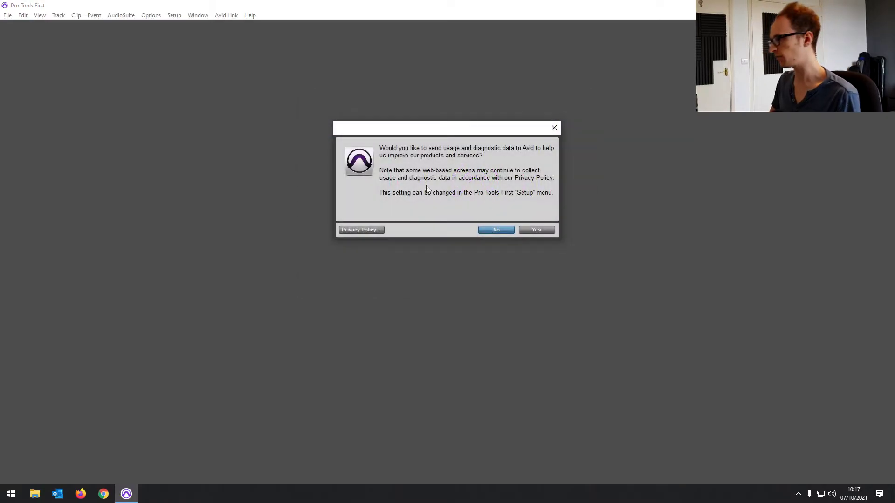
Answer No to sending usage and diagnostic data to Avid
click(496, 230)
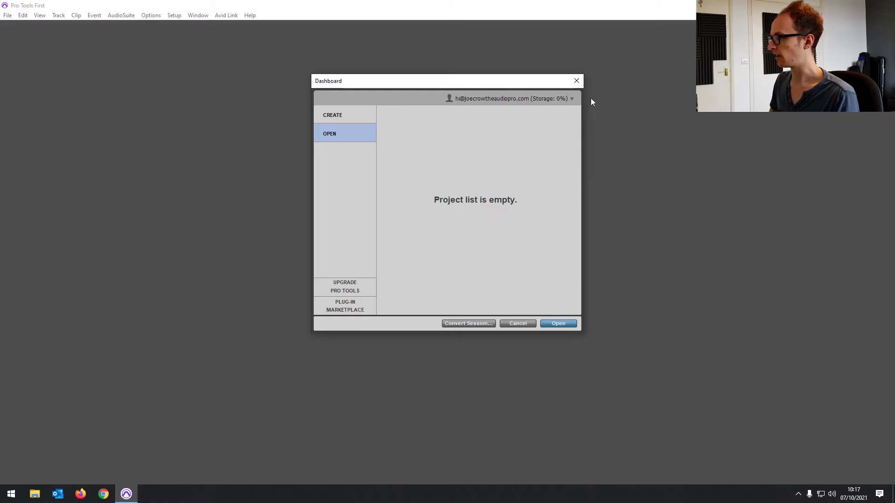
Create a session named 'Test Song 1' with Create From Template left unchecked
click(358, 115)
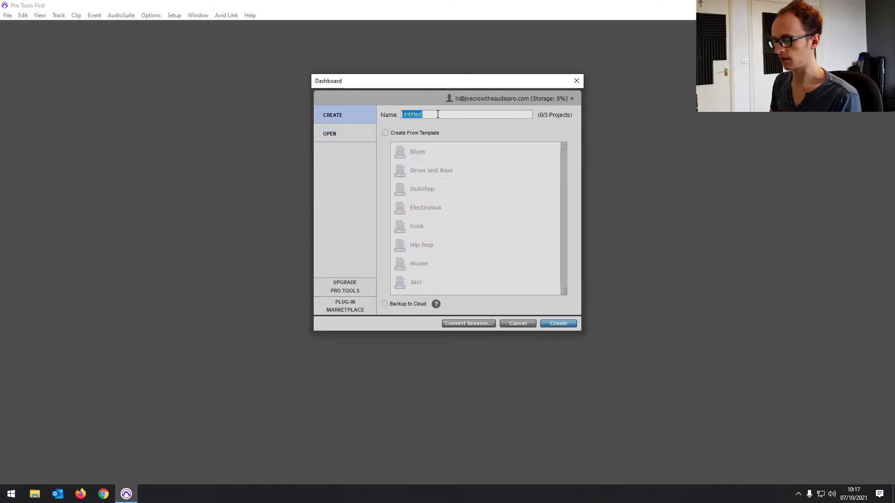
text(Test Session)
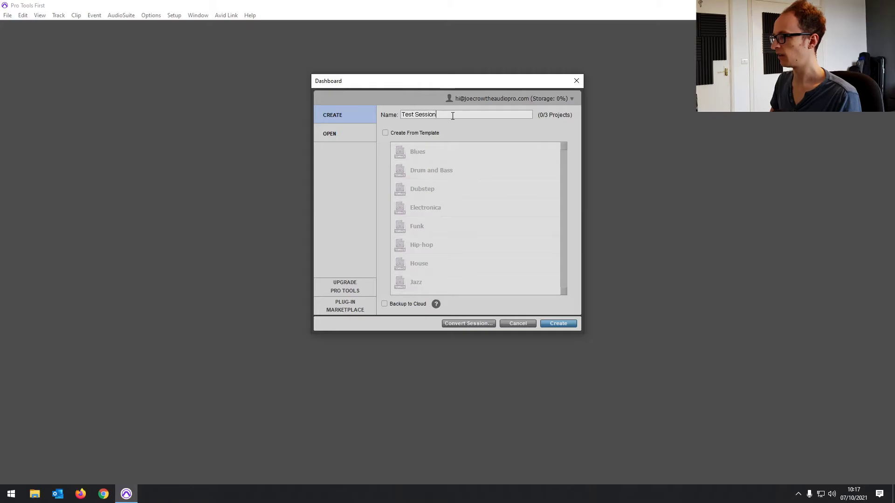
drag(453, 116, 420, 116)
text(ong 1)
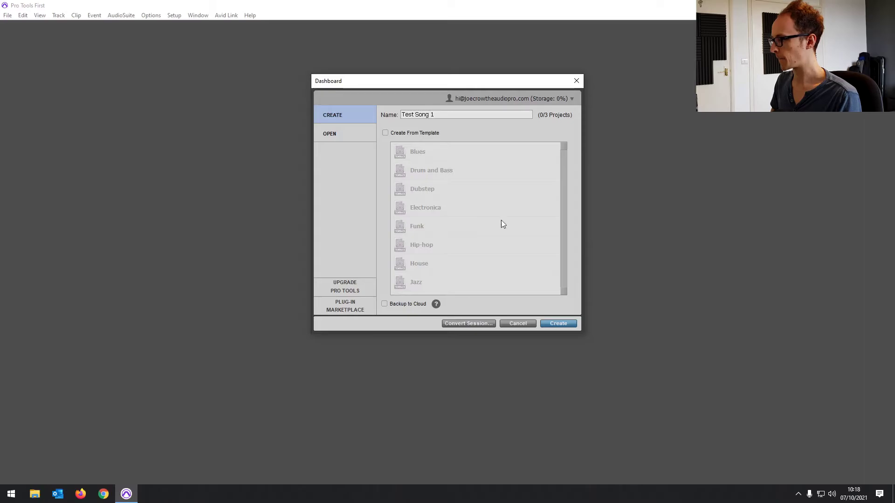
click(394, 133)
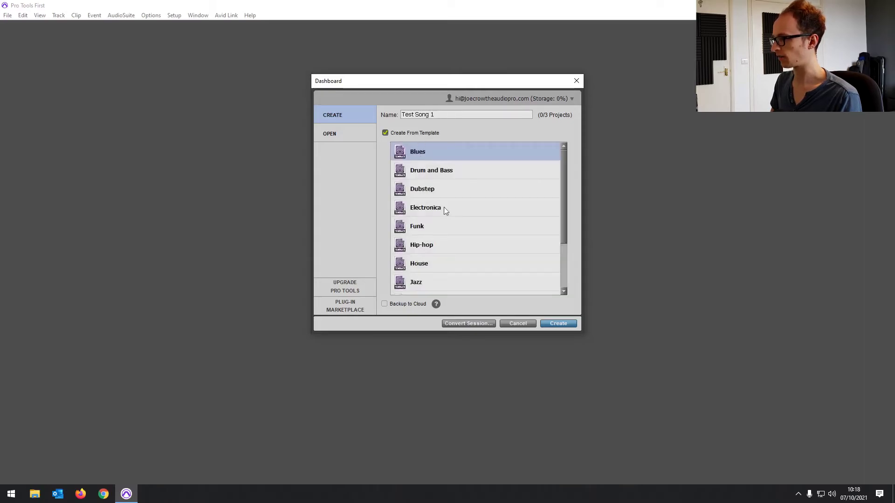
click(398, 134)
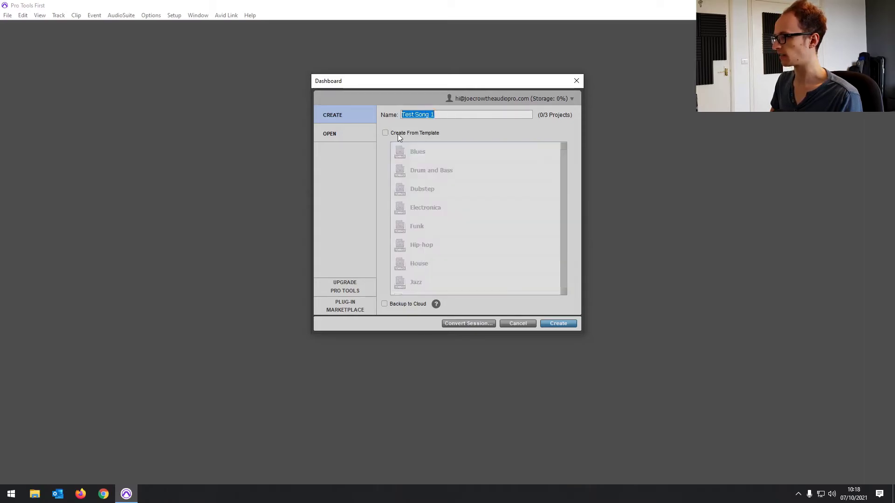
click(558, 323)
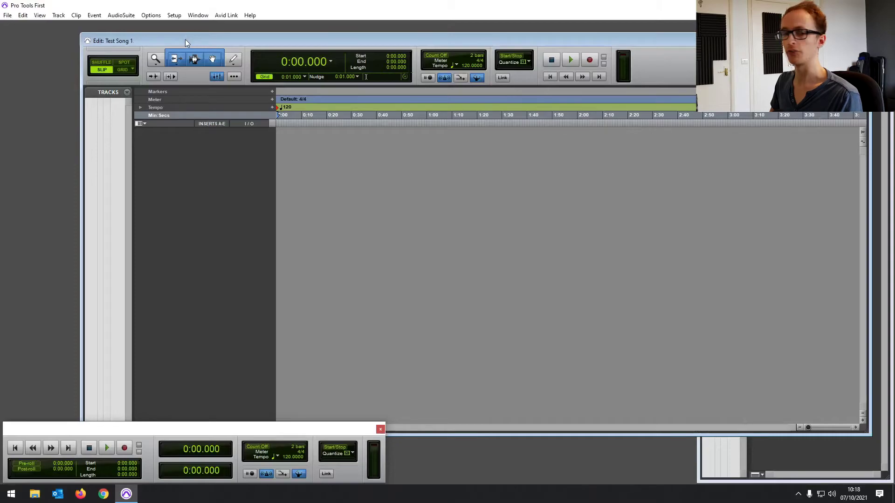
Maximize the Test Song 1 Edit window, then briefly play and stop back at 0:00.000
drag(186, 41, 150, 39)
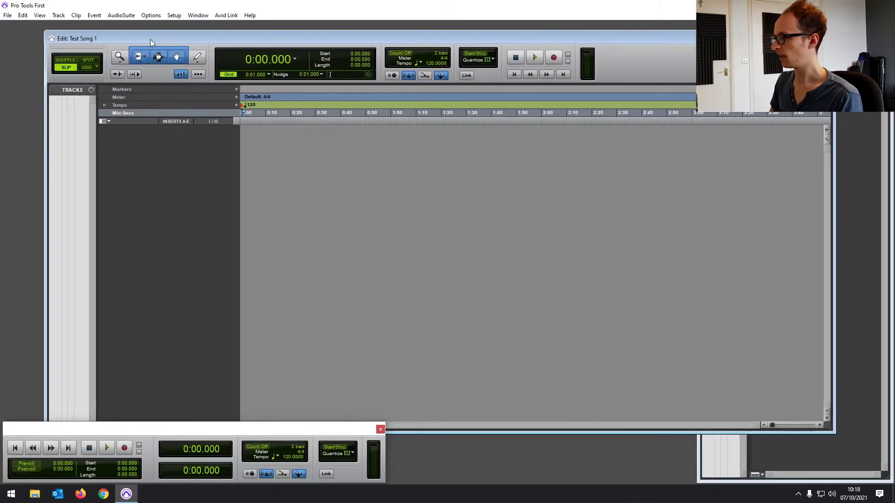
double_click(150, 39)
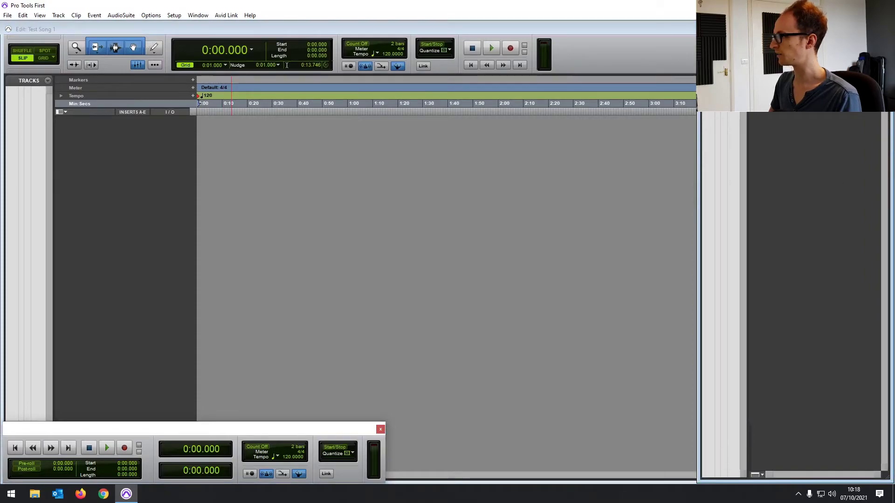
click(608, 30)
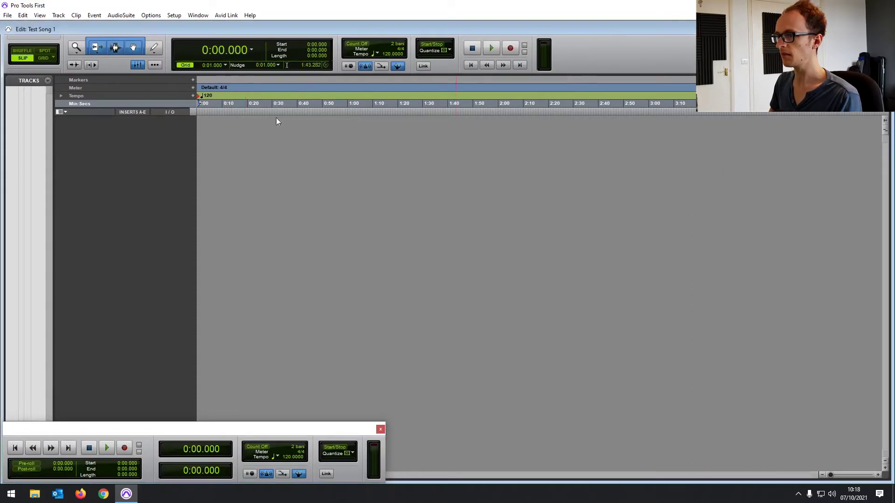
click(492, 49)
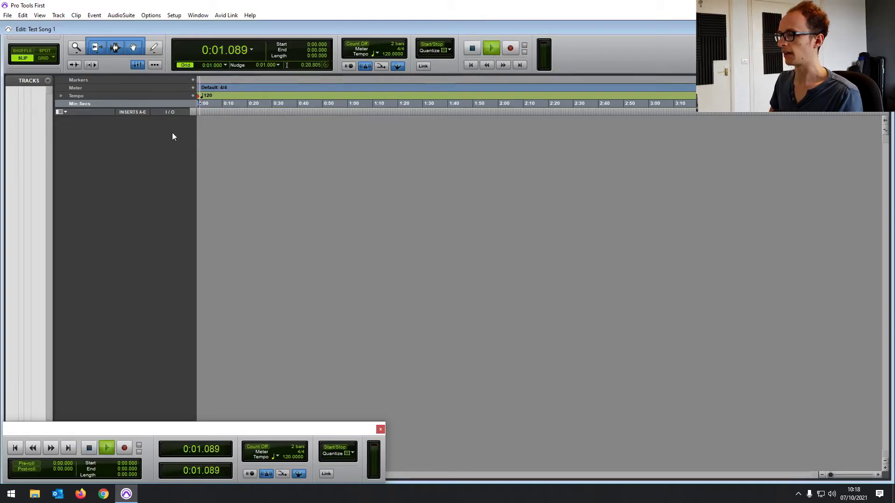
click(473, 48)
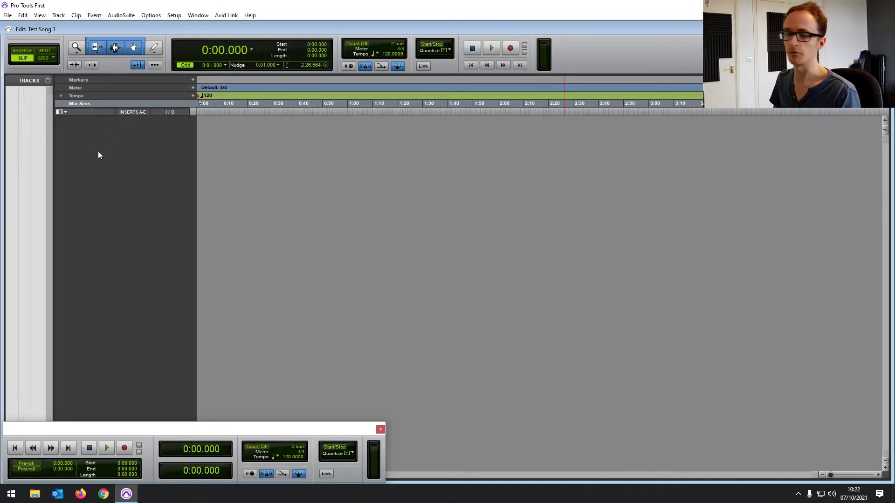
Add one new mono audio track, Audio 1, through Track > New
click(76, 16)
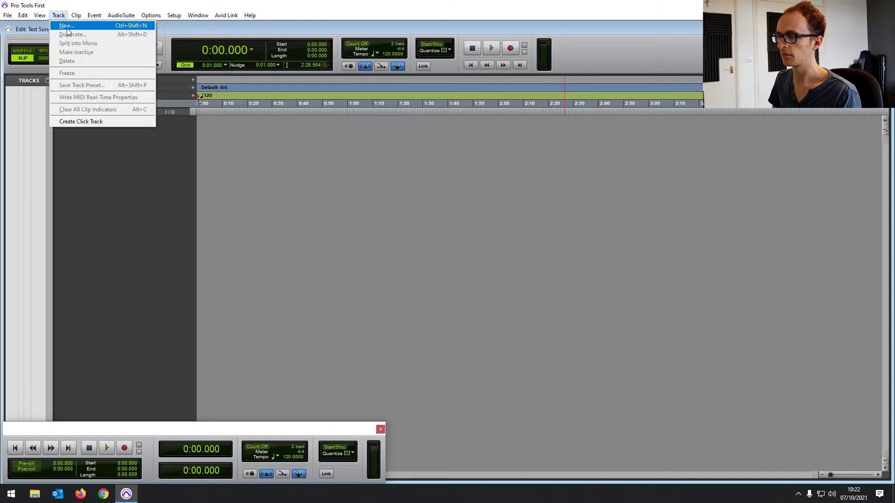
click(67, 27)
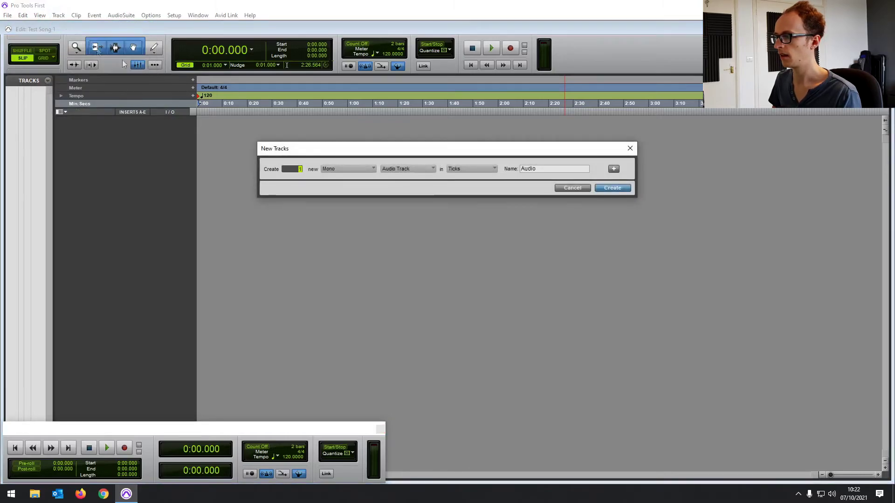
click(622, 188)
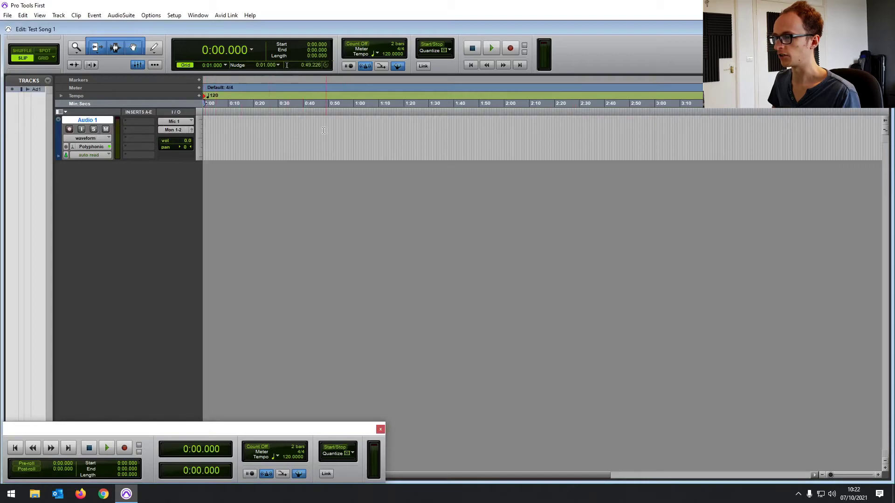
click(136, 123)
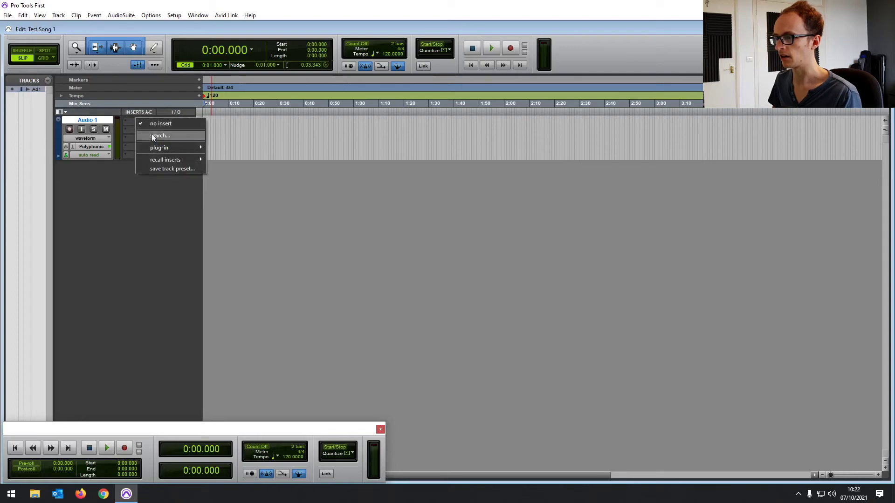
mouse_move(156, 148)
mouse_move(241, 146)
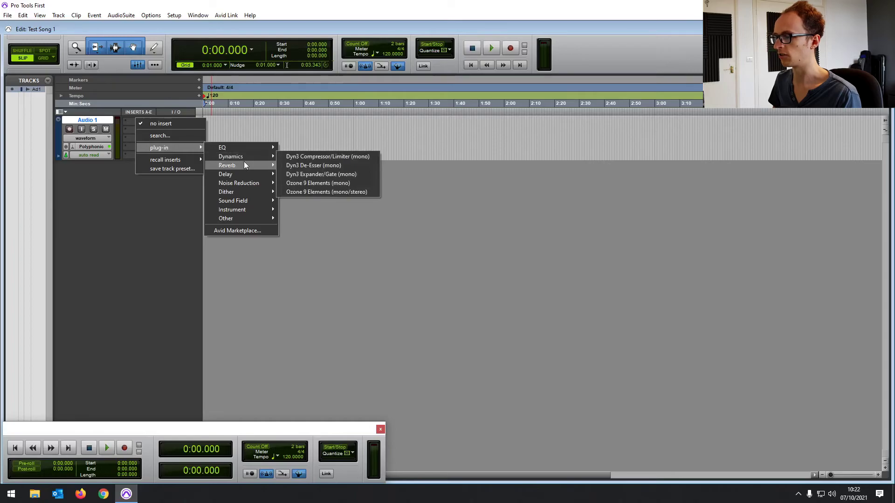
mouse_move(244, 166)
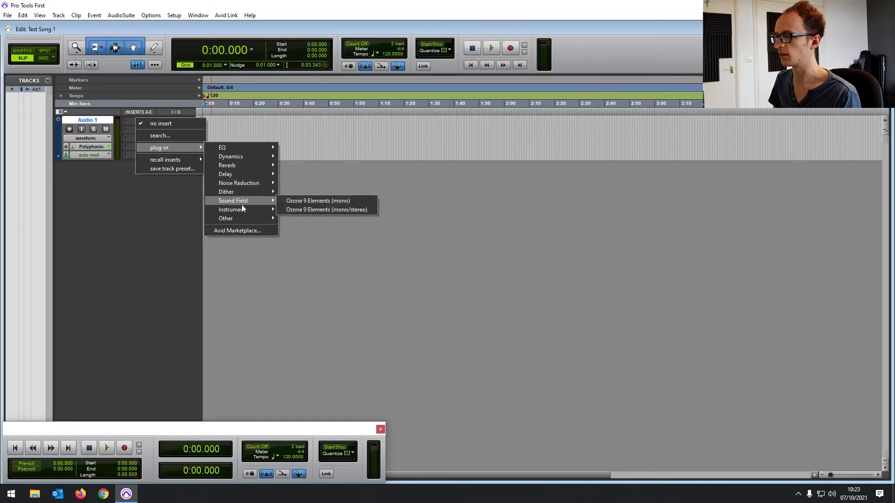
mouse_move(241, 210)
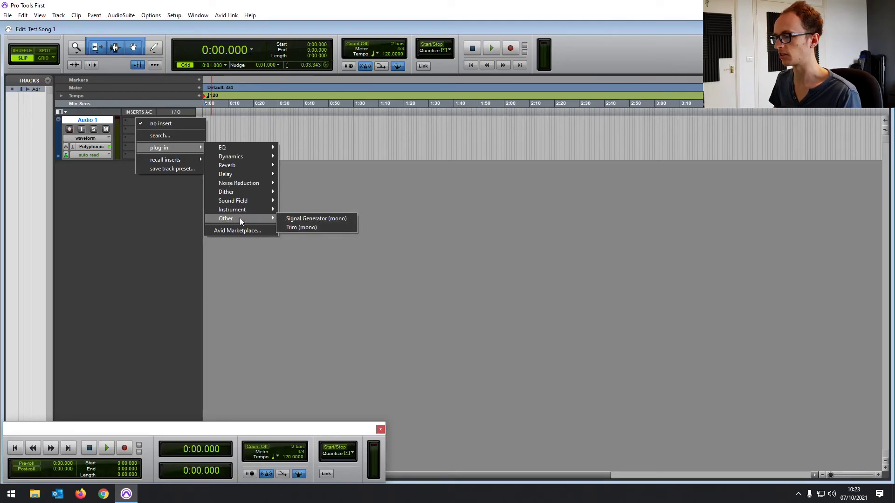
mouse_move(228, 192)
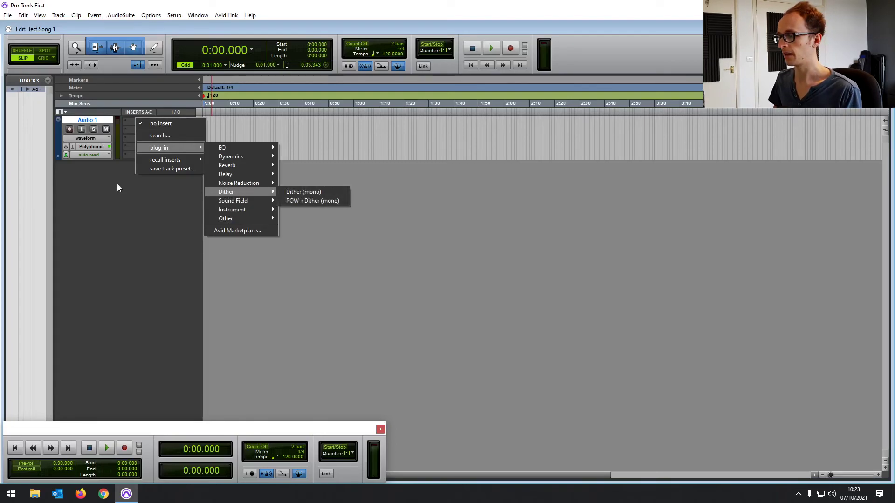
click(118, 189)
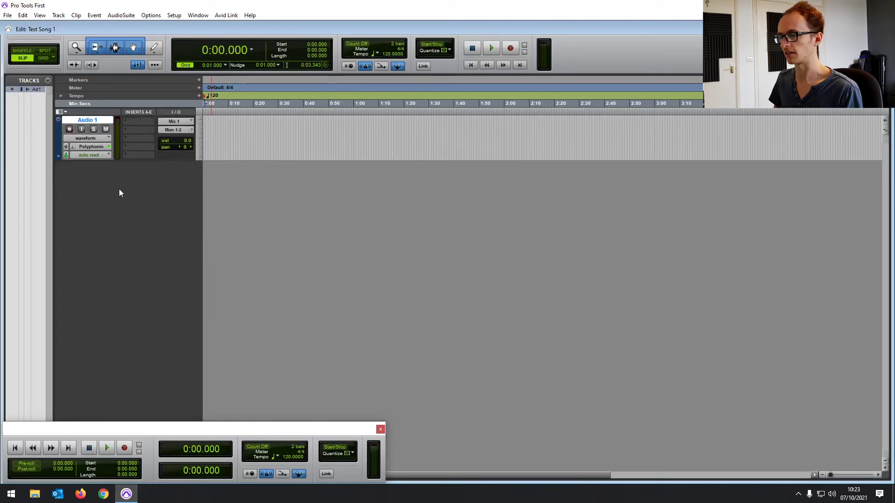